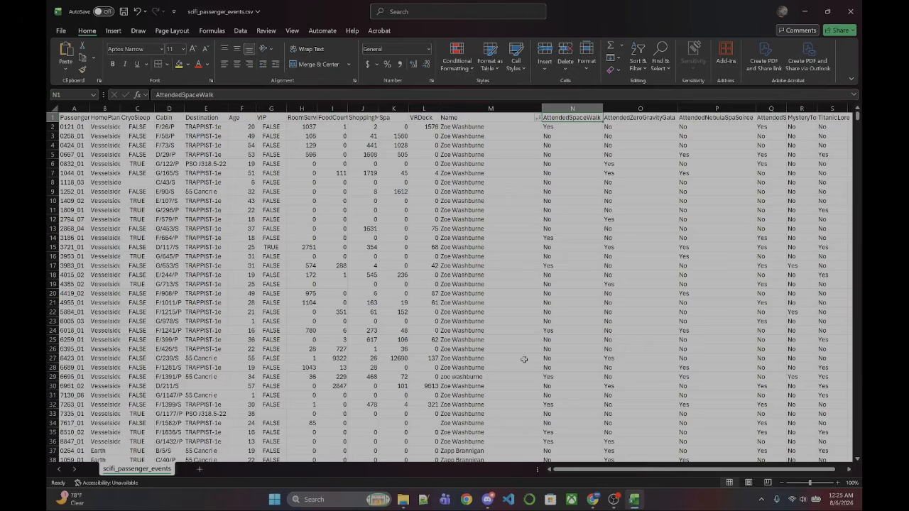
Step: Look through the passenger rows for repeated and inconsistently written entries in the Name column
scroll(537, 352, "down", 5)
scroll(538, 352, "down", 5)
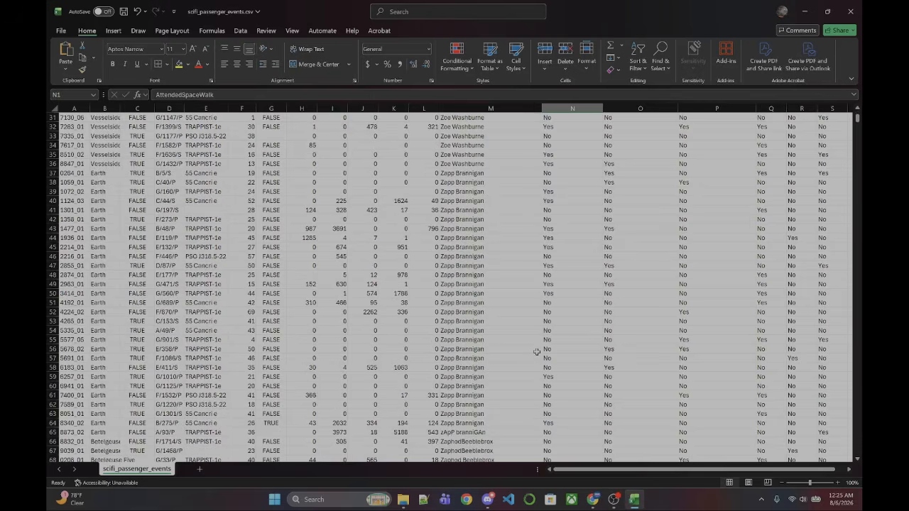
scroll(536, 351, "down", 4)
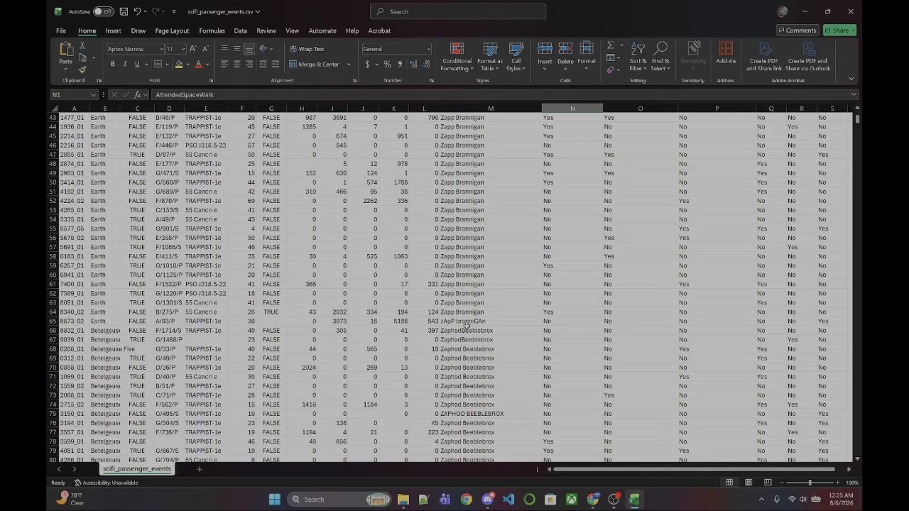
scroll(465, 326, "up", 14)
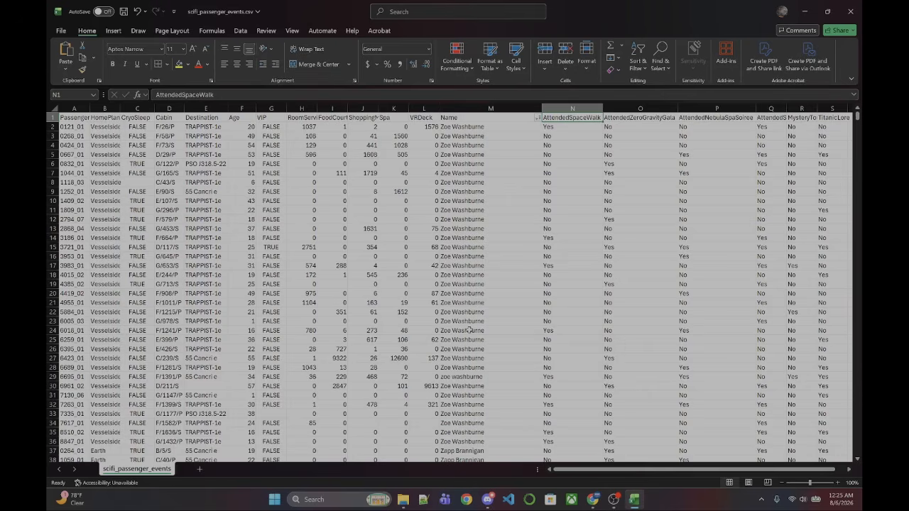
Step: Add the GPT for Excel Word add-in to the workbook and allow it to access the file's contents
left_click(725, 55)
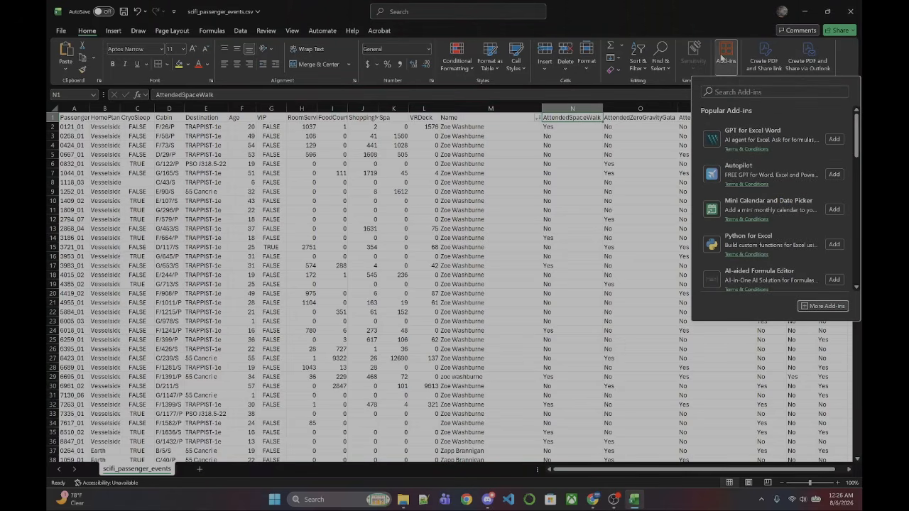
left_click(835, 140)
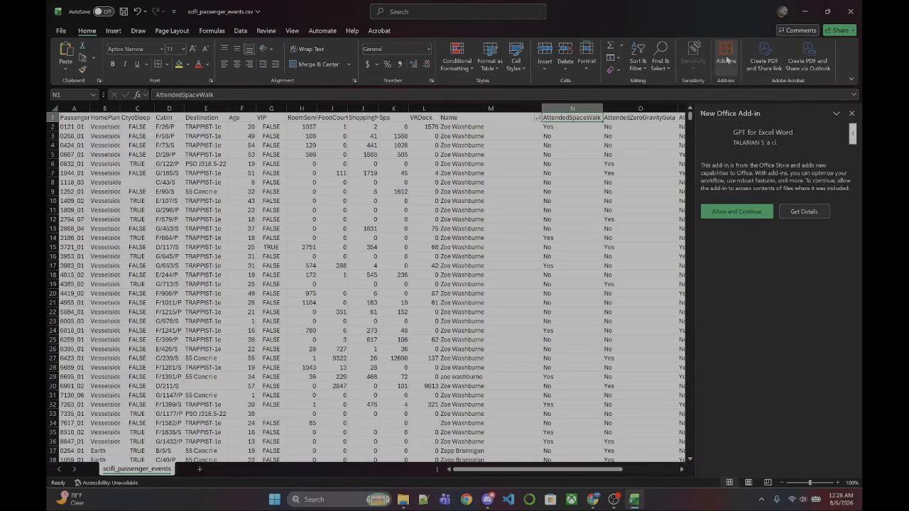
left_click(739, 212)
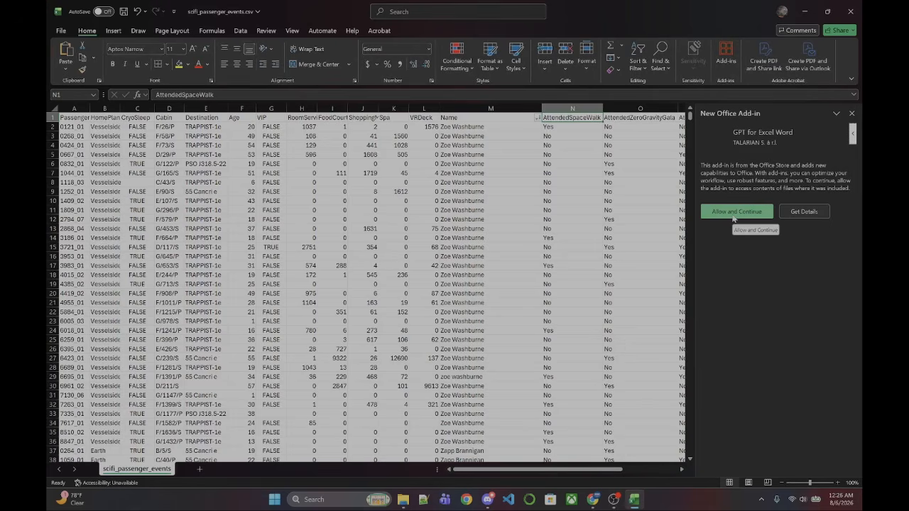
left_click(735, 211)
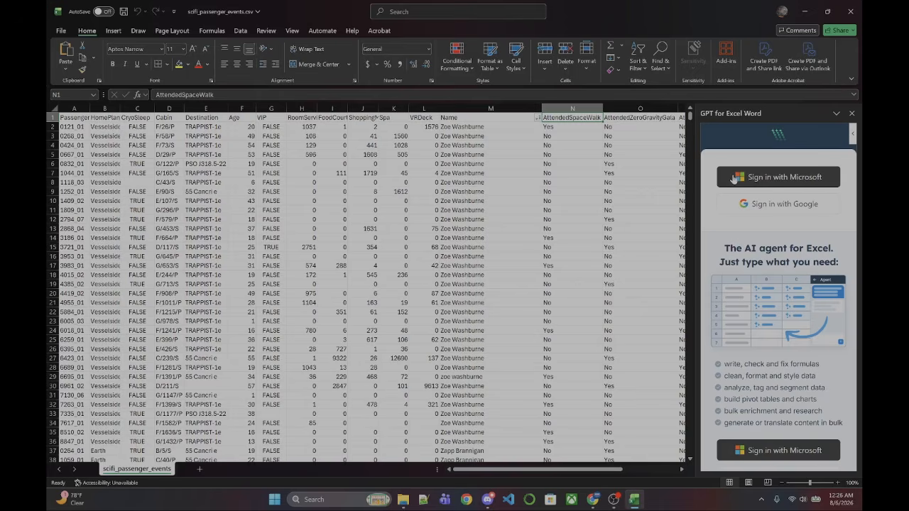
Step: Sign in to GPT for Excel Word with the Microsoft account's saved passkey and accept the requested permissions
left_click(734, 178)
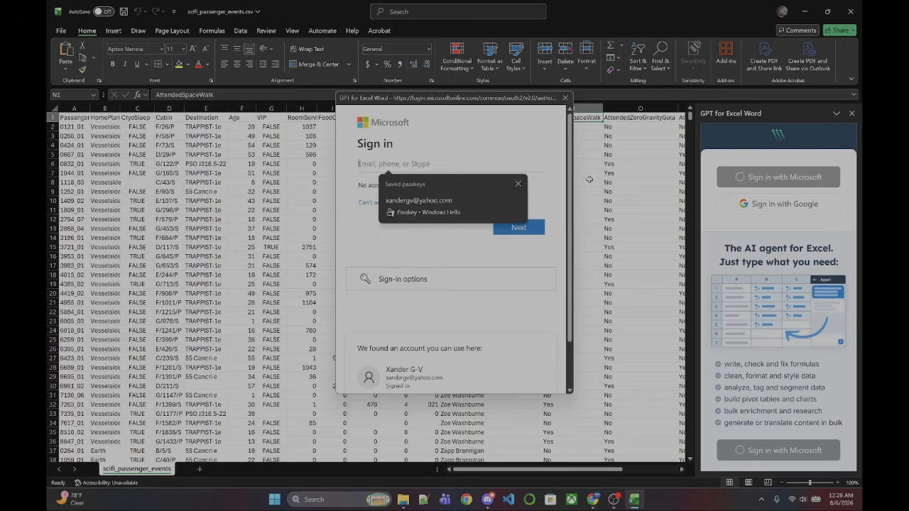
left_click(466, 196)
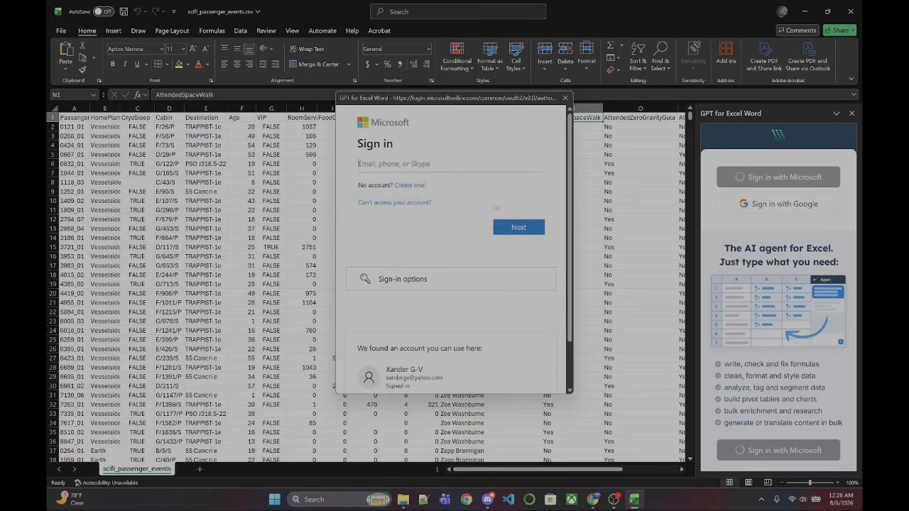
left_click(435, 164)
left_click(421, 200)
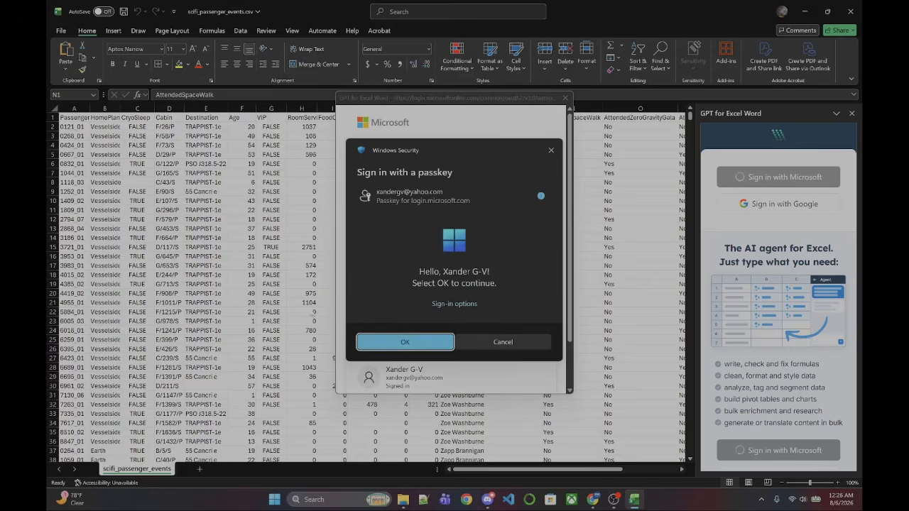
left_click(409, 342)
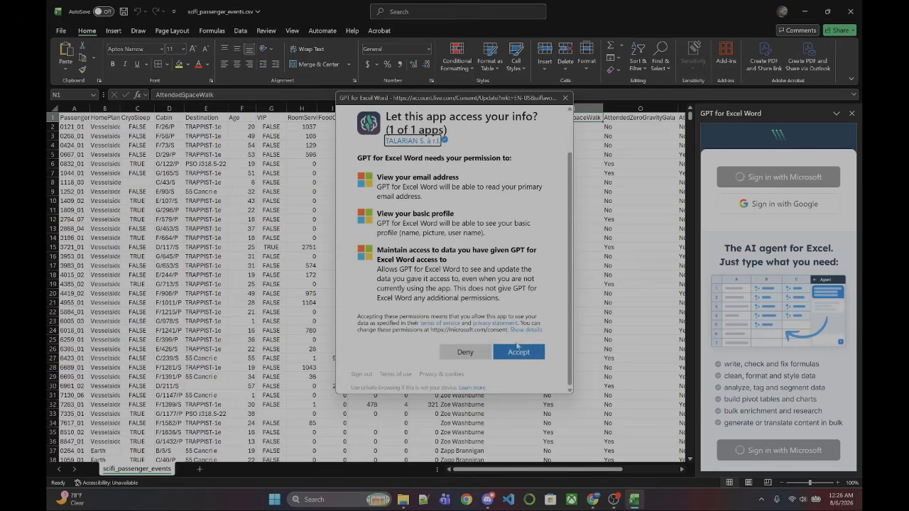
left_click(517, 352)
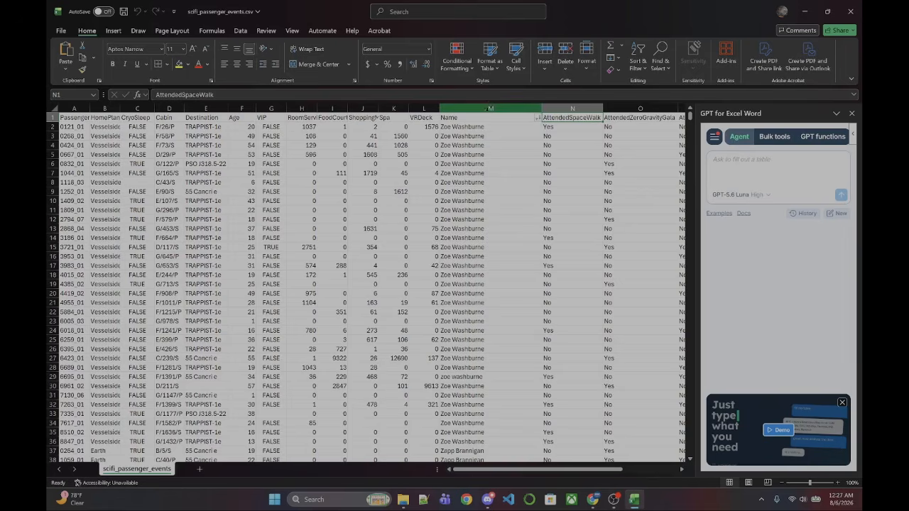
Step: Try to sort the Name column from Z to A with the current selection only, and undo that sort
left_click(489, 108)
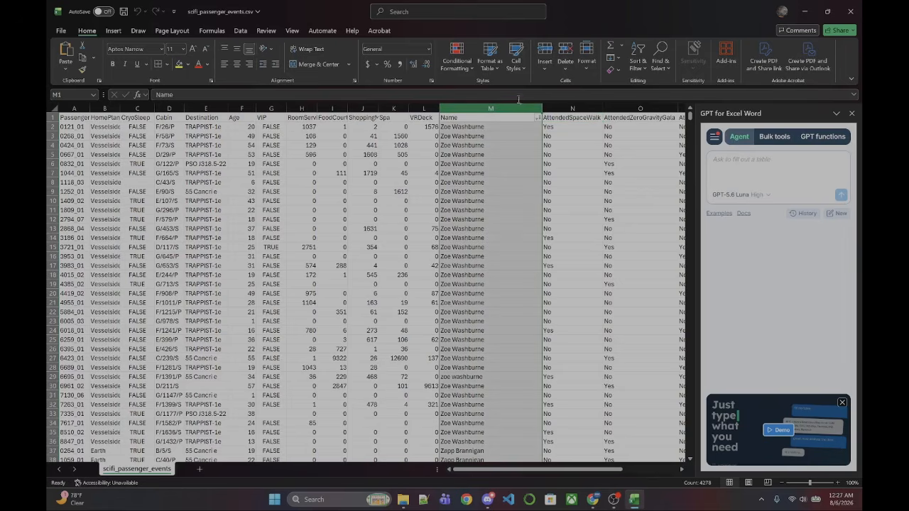
left_click(637, 62)
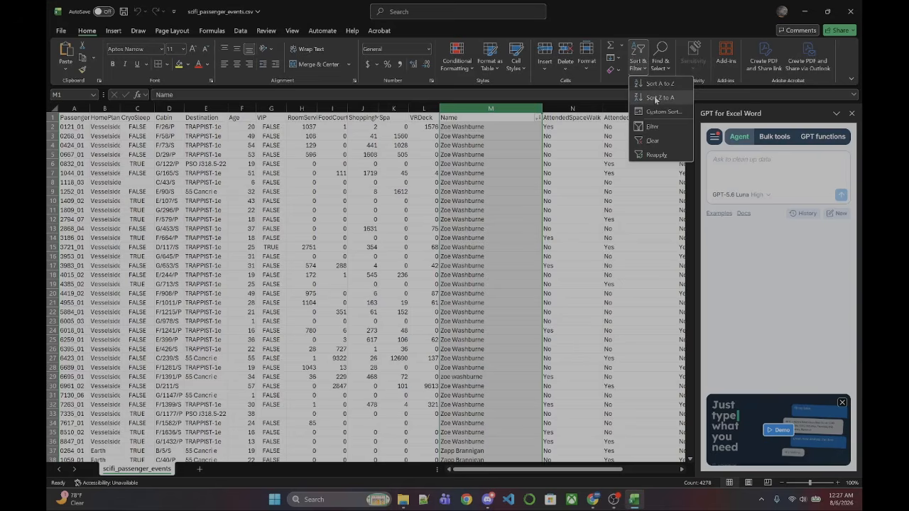
left_click(656, 100)
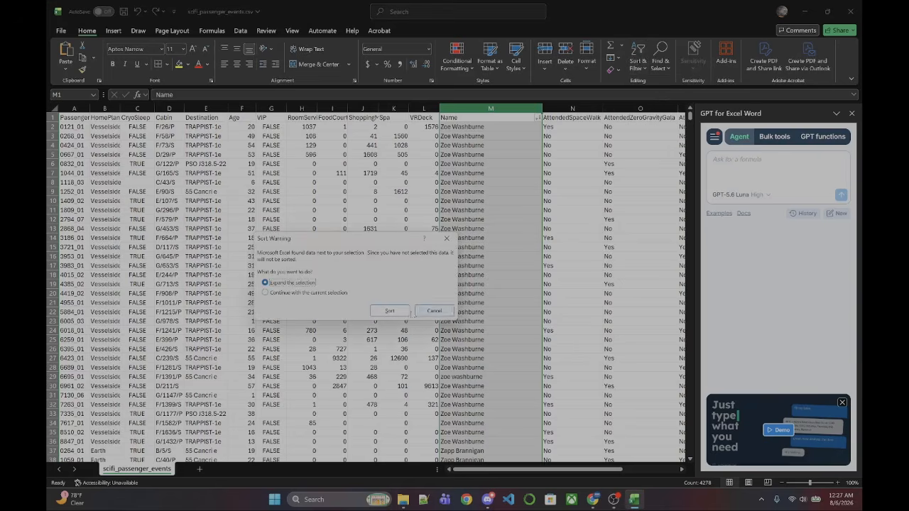
left_click(311, 293)
left_click(391, 311)
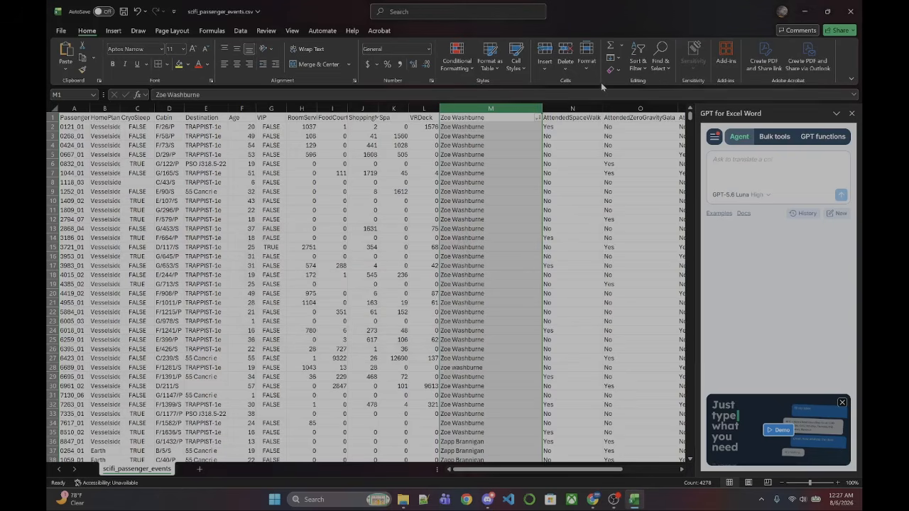
left_click(138, 12)
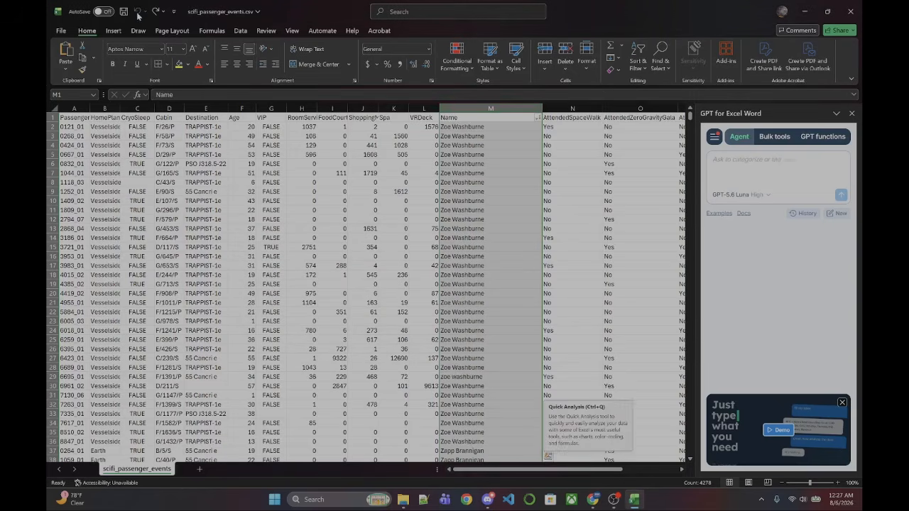
Step: Sort the whole data set by the Name column from A to Z, expanding the selection to the neighbouring columns
left_click(638, 61)
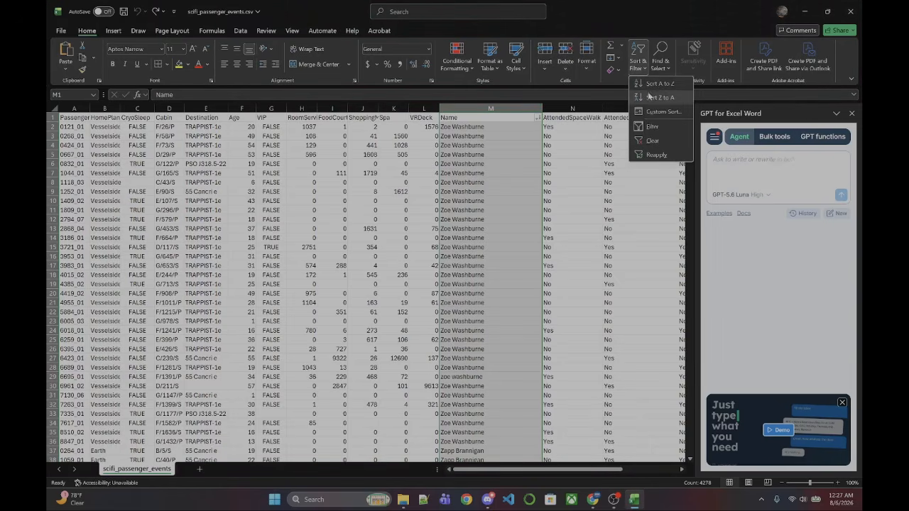
left_click(651, 85)
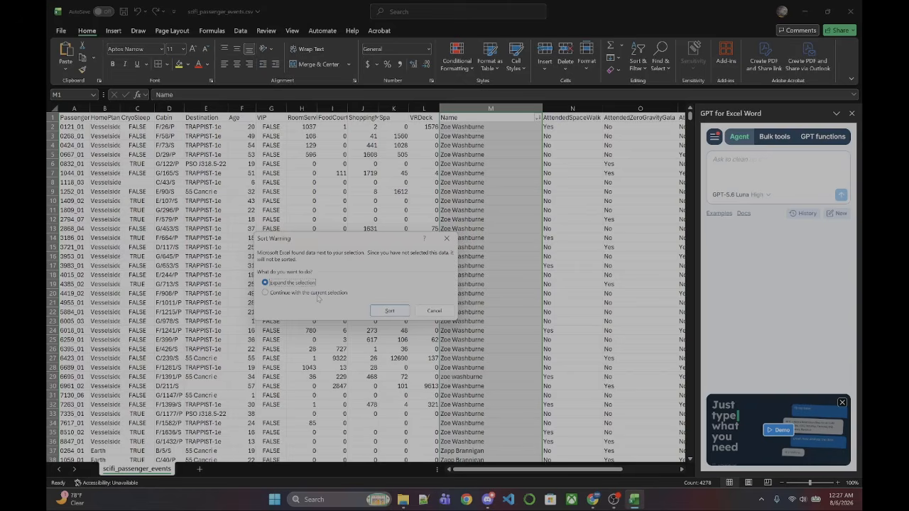
left_click(389, 311)
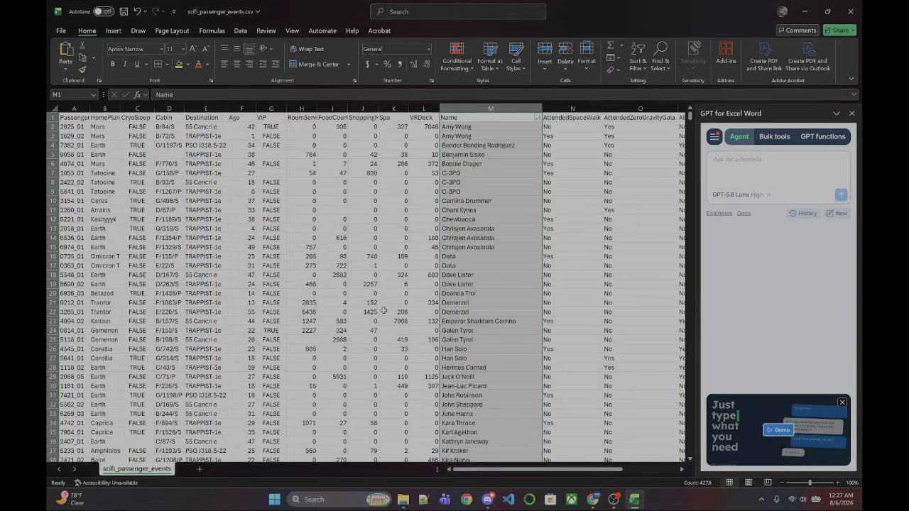
left_click(469, 135)
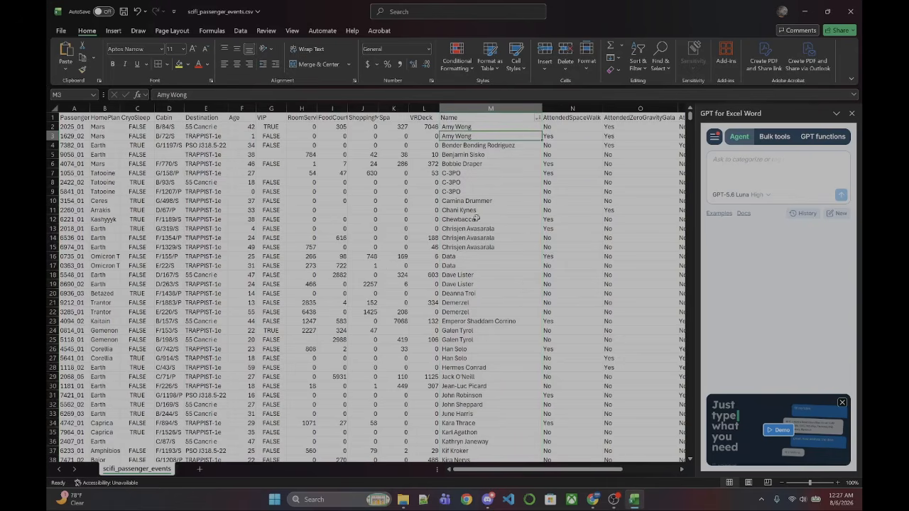
left_click(475, 246)
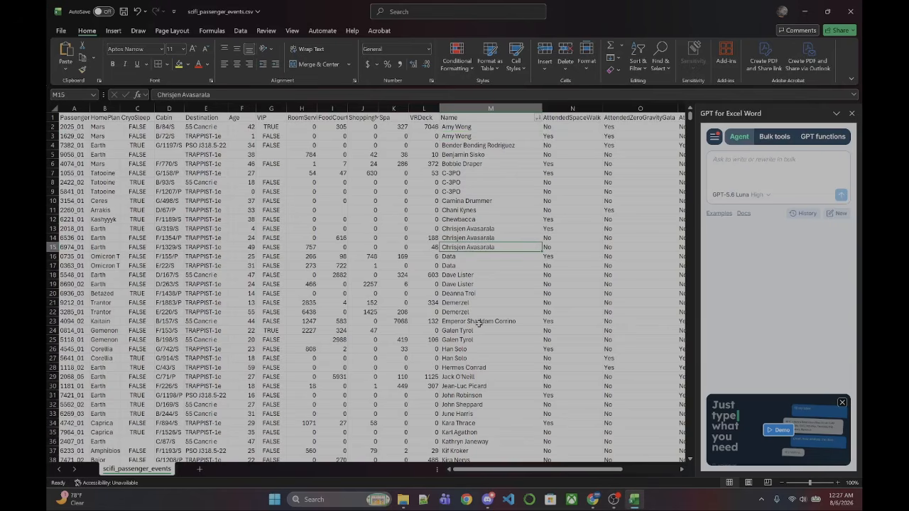
left_click(462, 304)
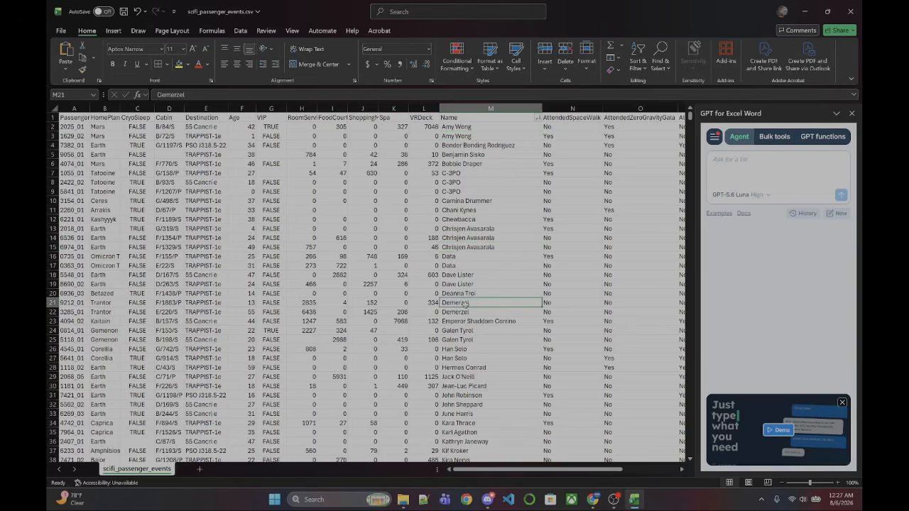
left_click(744, 164)
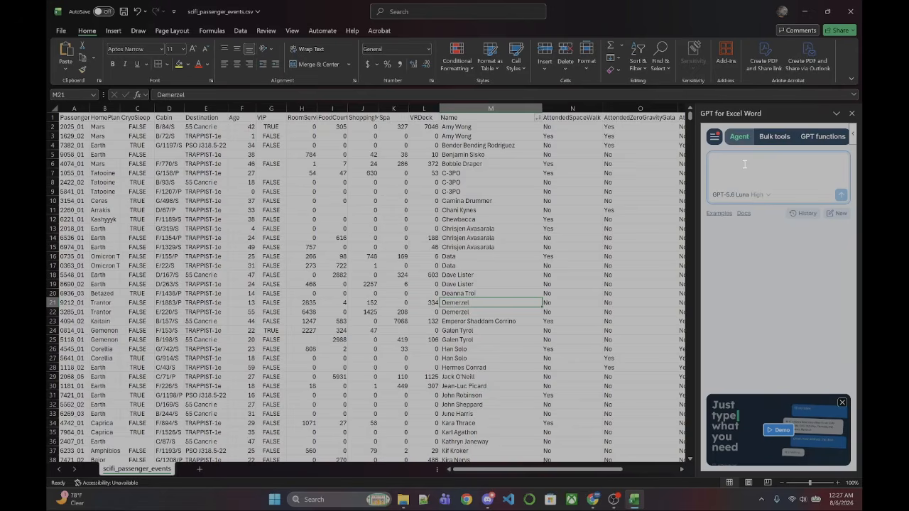
Step: Try to remove duplicate rows from the sheet, comparing all columns and treating the first row as headers
left_click(241, 33)
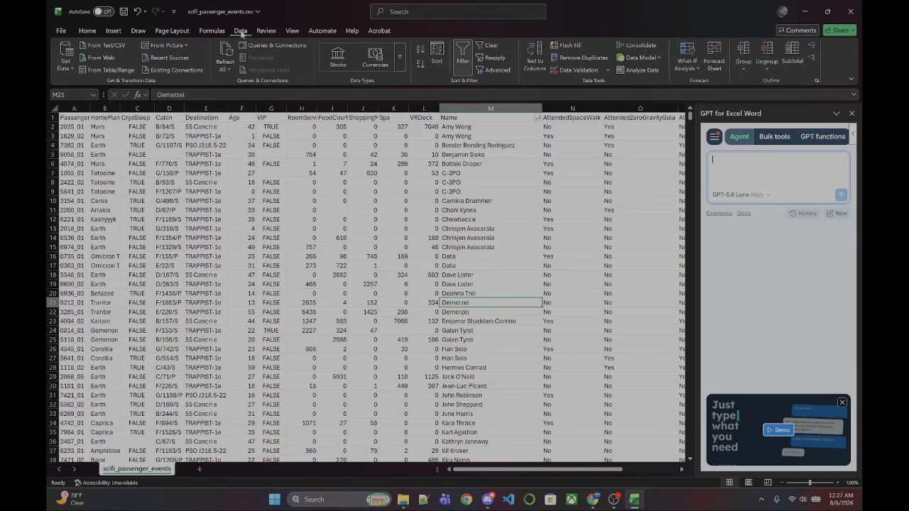
left_click(572, 60)
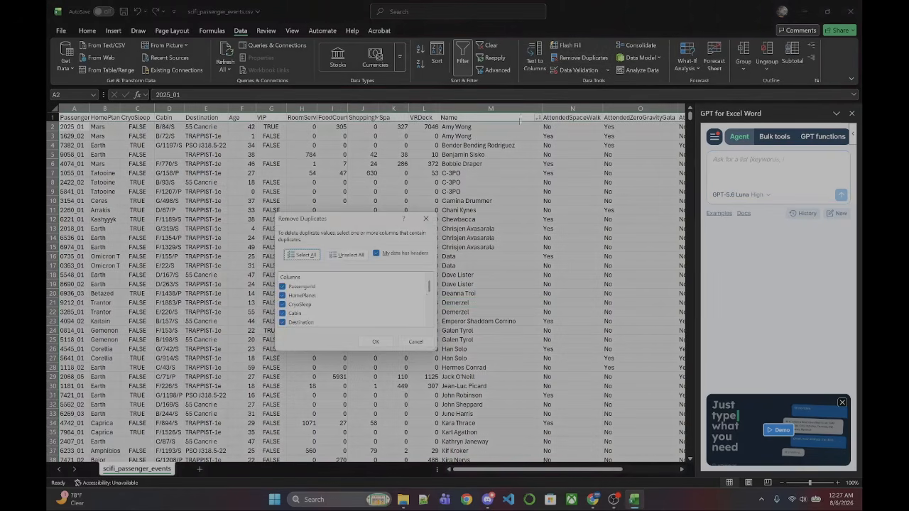
scroll(389, 312, "down", 5)
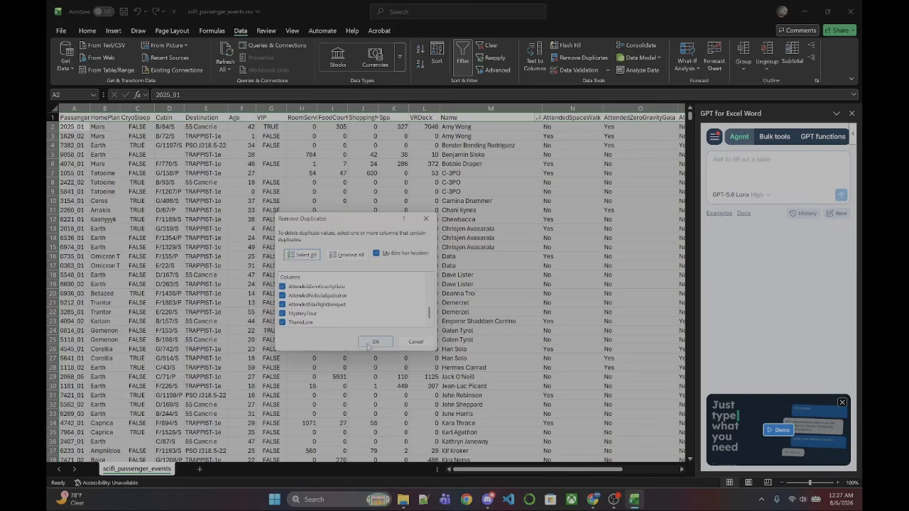
left_click(369, 343)
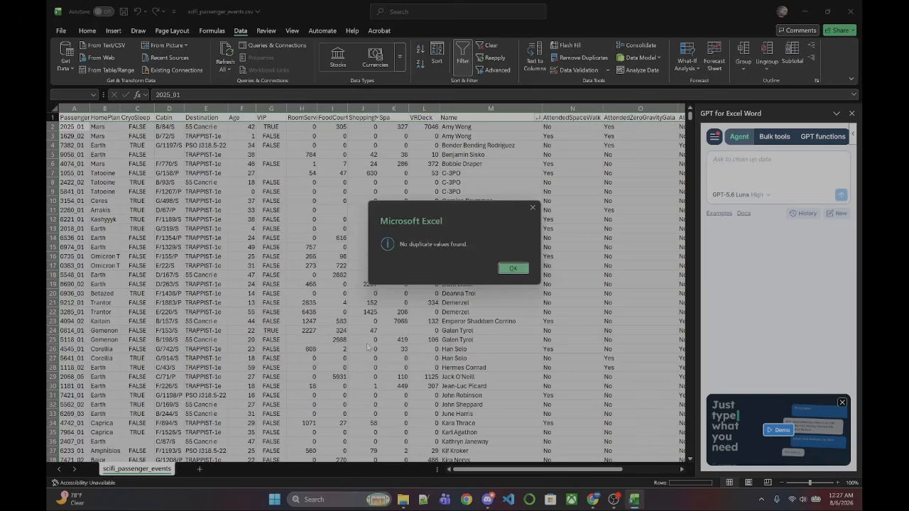
left_click(512, 267)
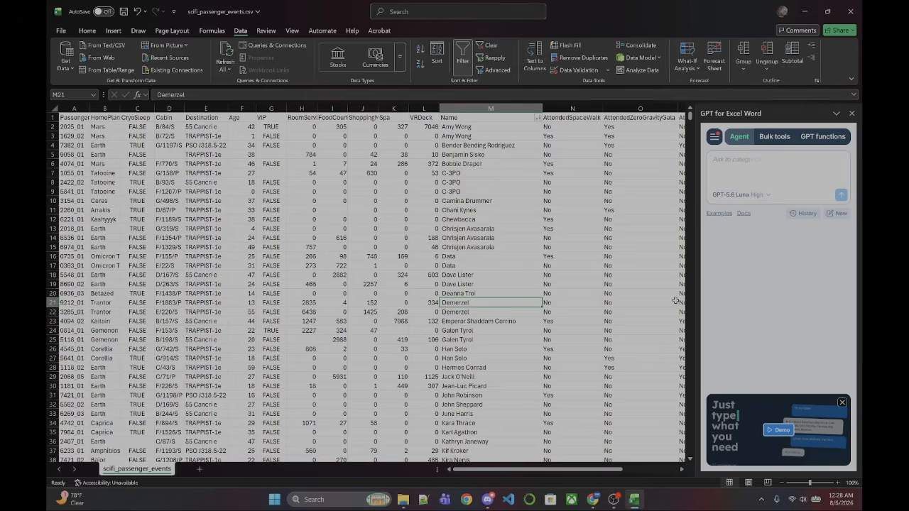
Step: Prompt the GPT agent with "Remove rows with copies that have the same name under Name." and review the remaining rows
left_click(759, 168)
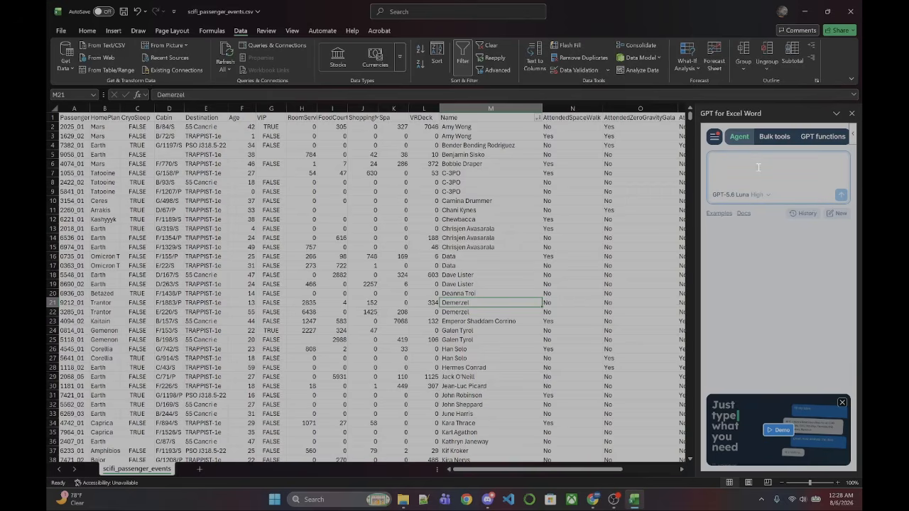
type("Remove rows with copies that have the same name")
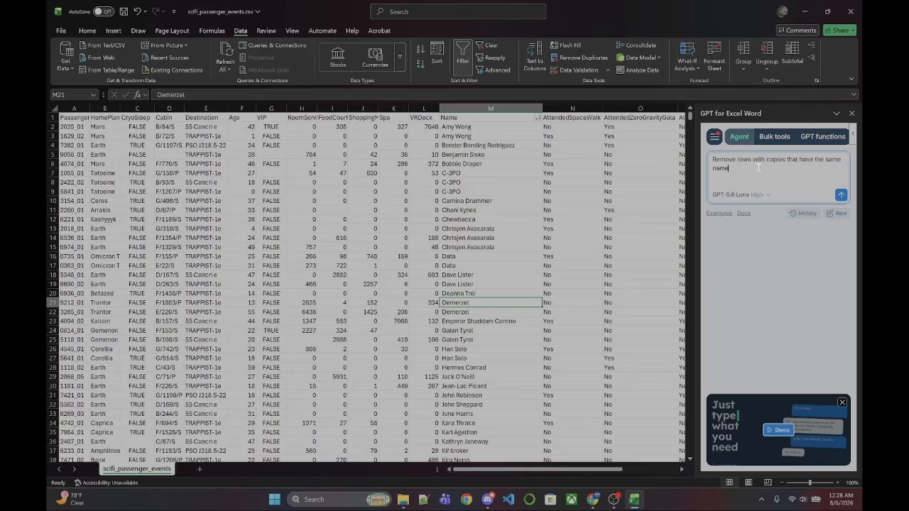
type(" under Name.")
key("Return")
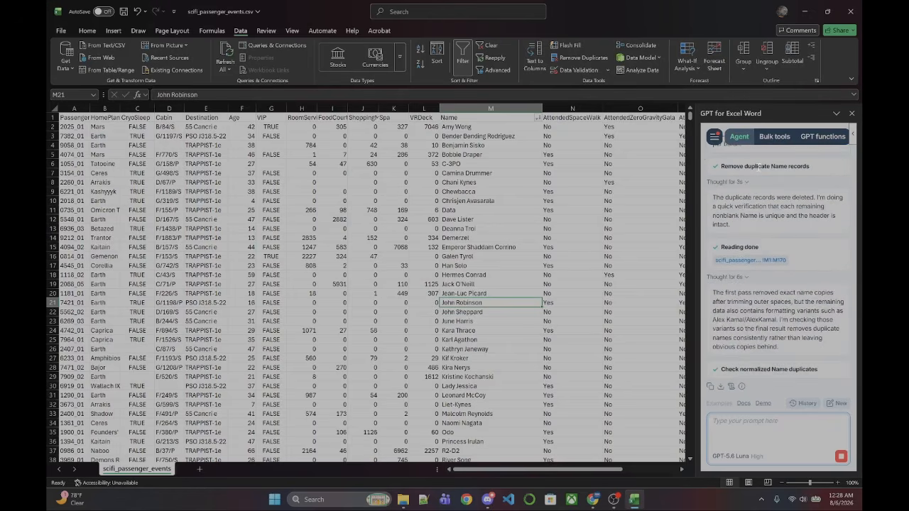
scroll(506, 205, "down", 7)
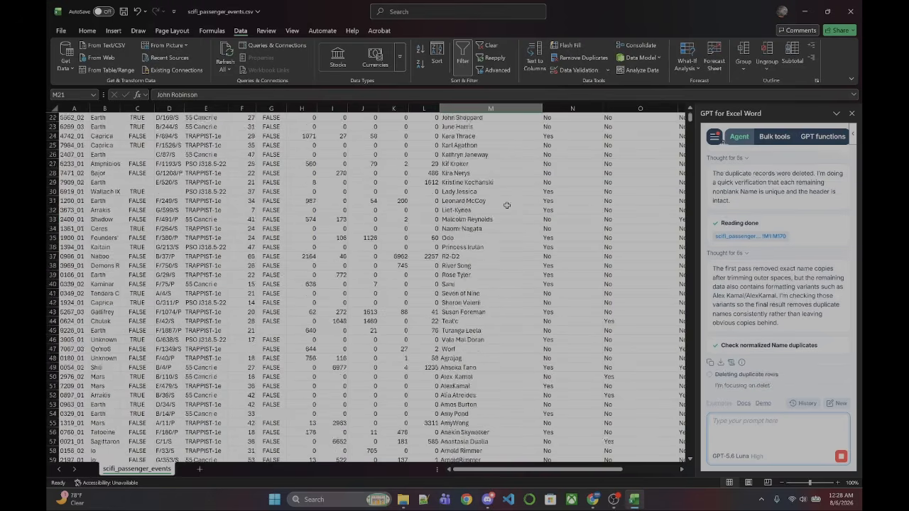
scroll(507, 205, "down", 5)
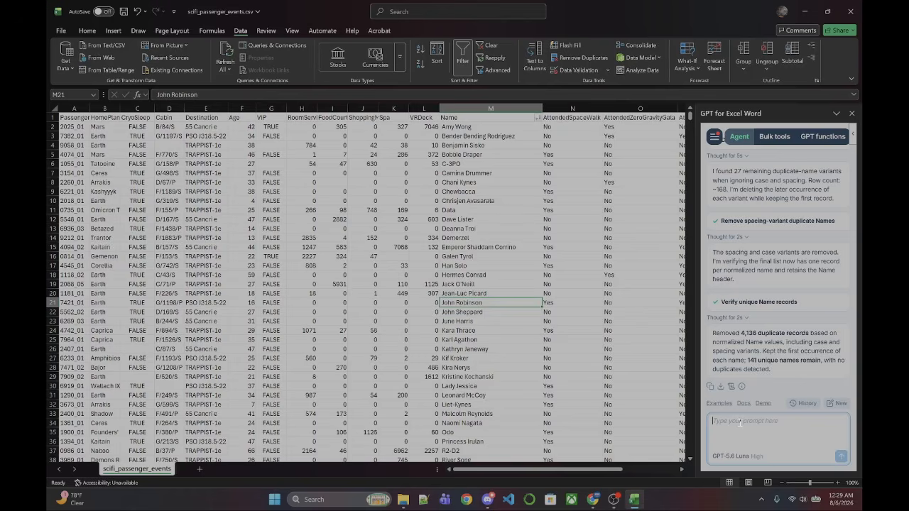
Step: Write the agent prompt "I want the Name section to have a very specific naming convention. It should include the First name and Last name of the individual."
type("(")
type(" want the Name")
type(" section to ")
type("have a very spec")
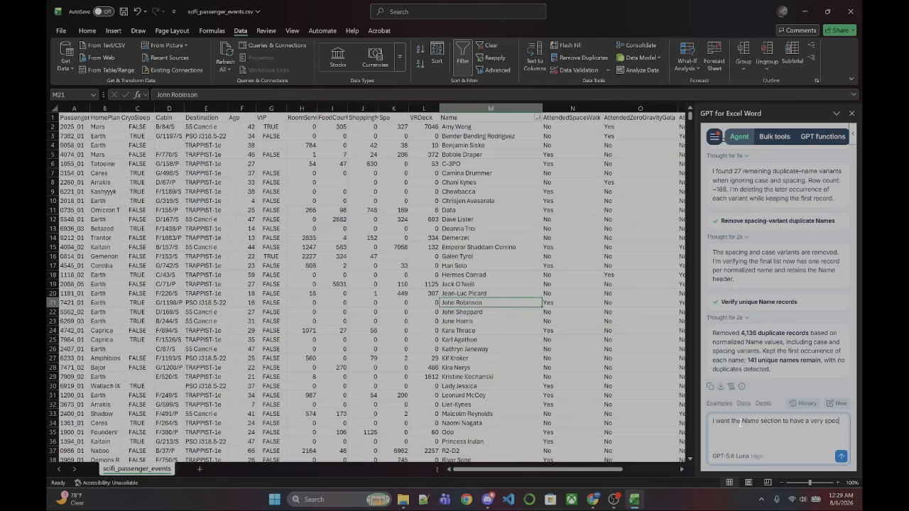
type("ific naming convention. It should include the F")
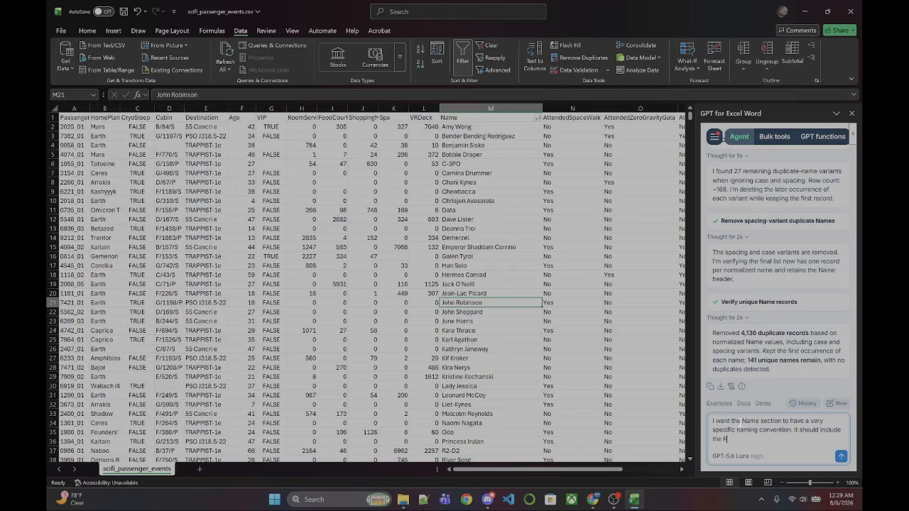
type("irst name and Last name of the indivdiau")
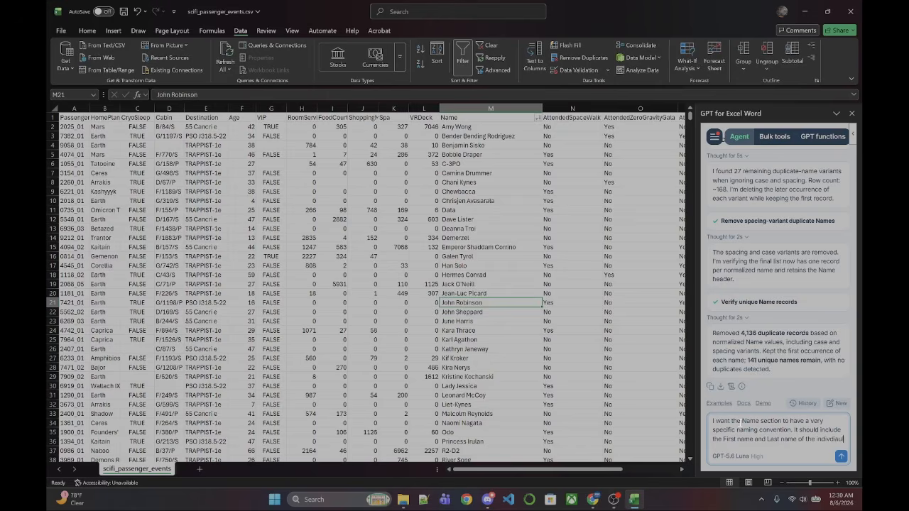
key("BackSpace")
key("BackSpace")
type("idual.")
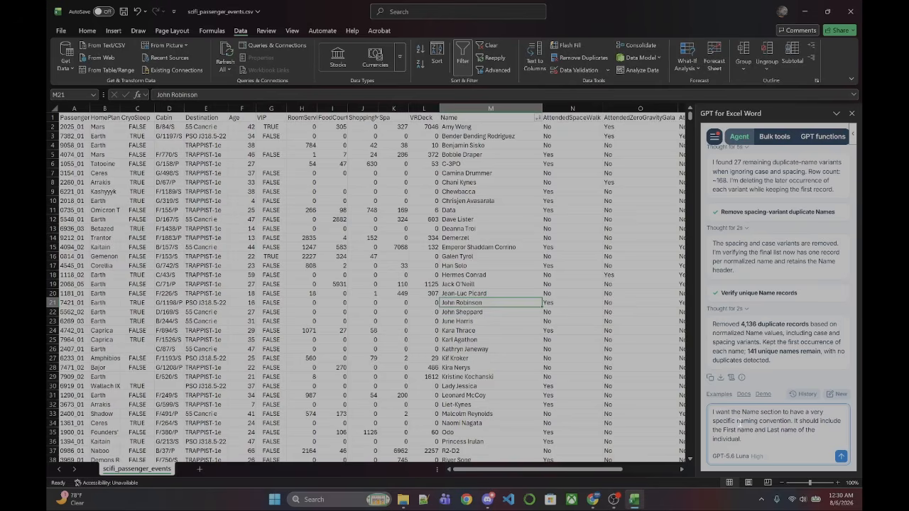
Step: Add the sentence "Any names that don't have a last name should be removed as a row." to the agent prompt
type("Any names tha")
key("BackSpace")
key("BackSpace")
key("BackSpace")
key("BackSpace")
key("BackSpace")
key("BackSpace")
key("BackSpace")
key("BackSpace")
key("BackSpace")
key("BackSpace")
type("y names that don't have a last name shou")
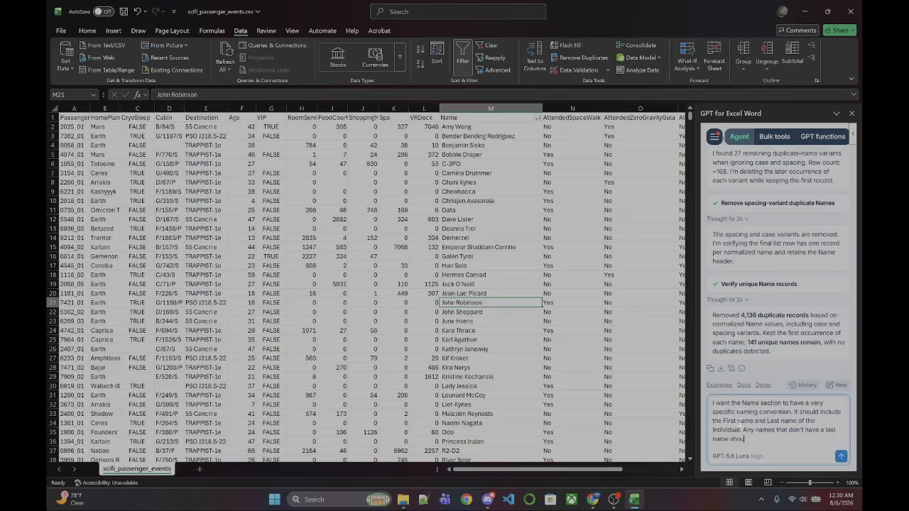
type("ld be remove")
type("d as a row.")
Step: Complete the agent prompt with "Make sure all names are in full capital letters.", submit it and review the Name column
type(" Make sure (")
type("h")
key("BackSpace")
key("BackSpace")
type("all nam")
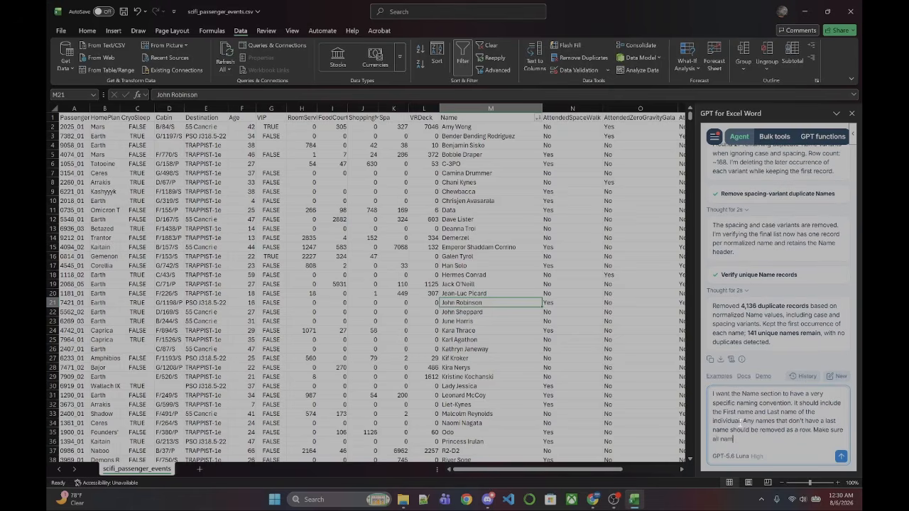
type("es are in full capital letters.")
key("Return")
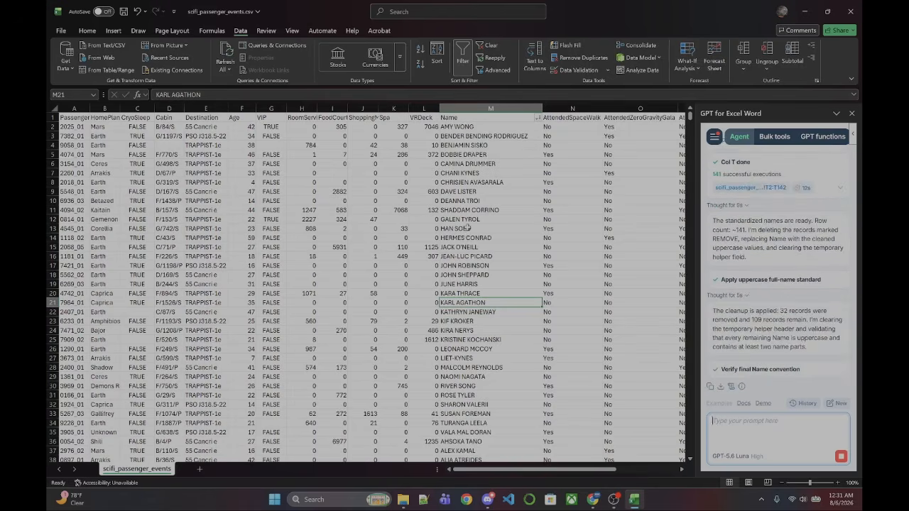
scroll(467, 227, "down", 20)
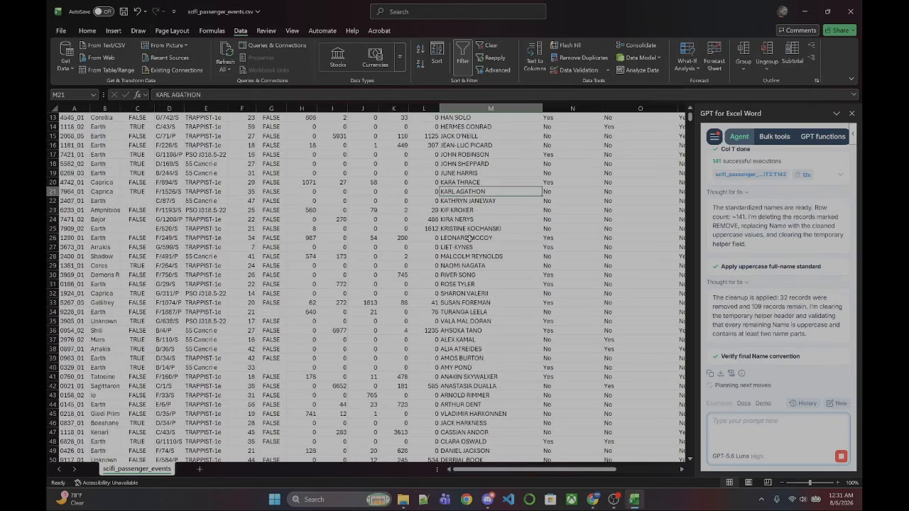